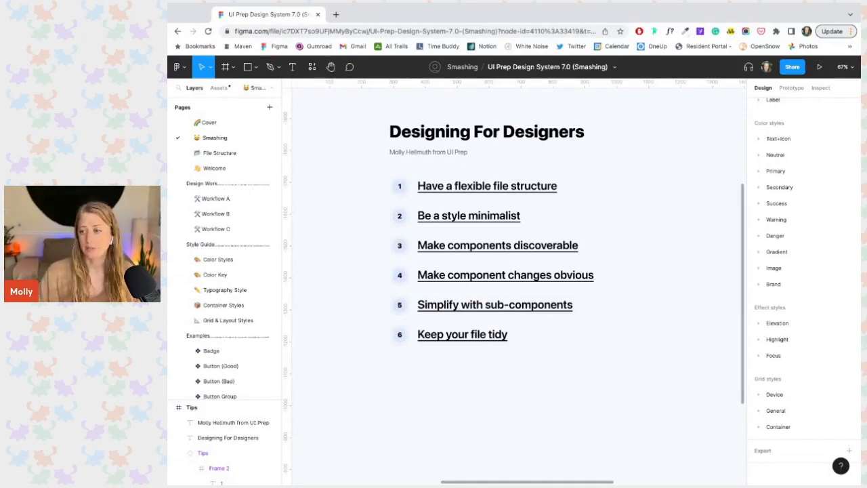
Step: Go to the Table page, zoom in slightly, and show the local components library in Assets
{"action": "left_click", "coordinate": [495, 309]}
{"action": "left_click", "coordinate": [495, 309]}
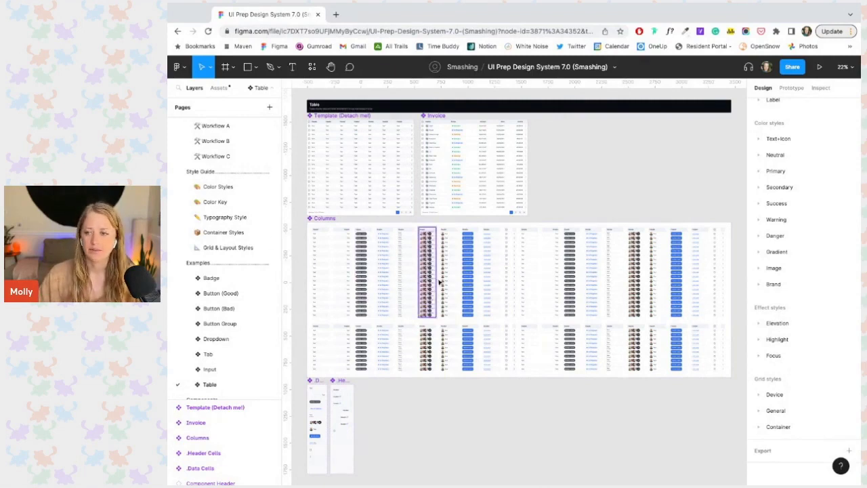
{"action": "scroll", "coordinate": [381, 261], "scroll_direction": "up", "scroll_amount": 2}
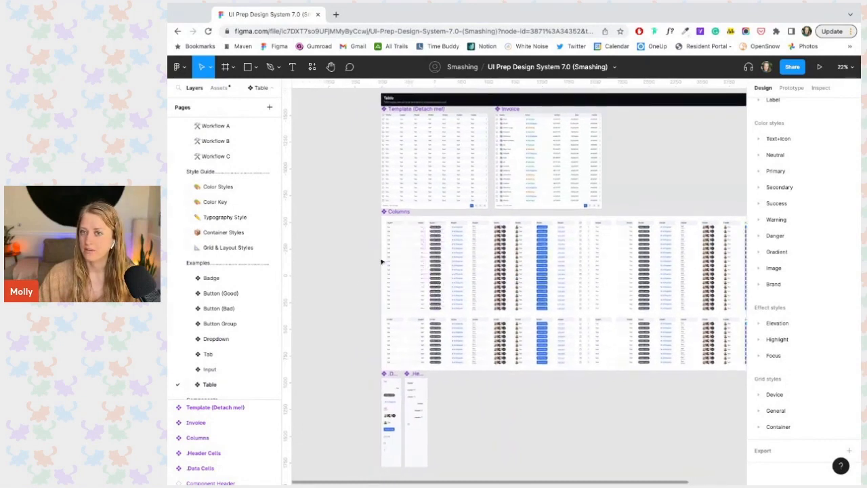
{"action": "left_click", "coordinate": [219, 87]}
Step: Expand the Table group in Assets and place a Columns component on the canvas
{"action": "left_click", "coordinate": [175, 230]}
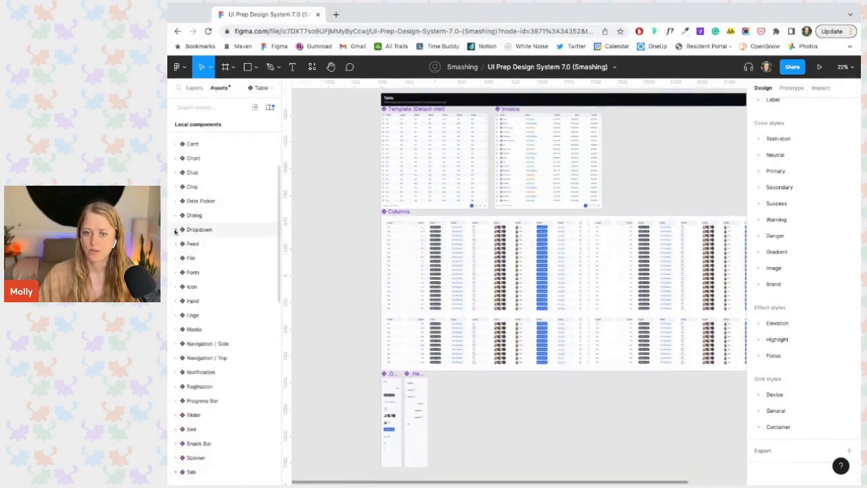
{"action": "scroll", "coordinate": [176, 271], "scroll_direction": "down", "scroll_amount": 3}
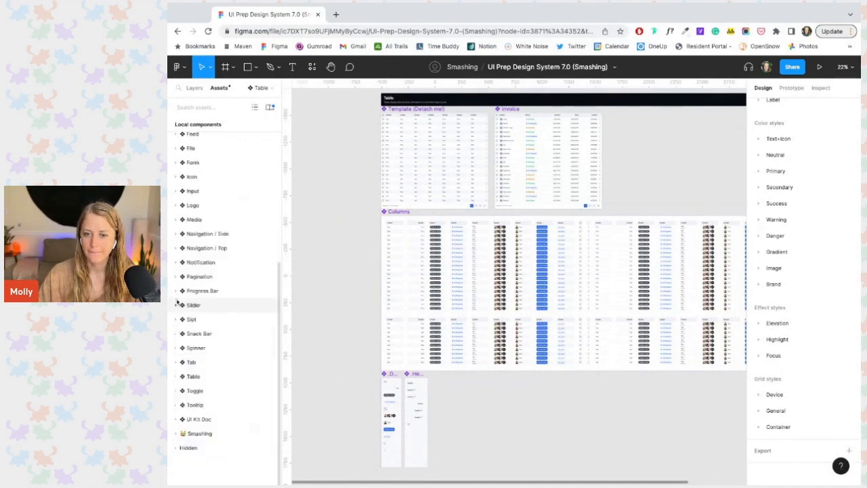
{"action": "left_click", "coordinate": [200, 378]}
{"action": "scroll", "coordinate": [199, 339], "scroll_direction": "down", "scroll_amount": 3}
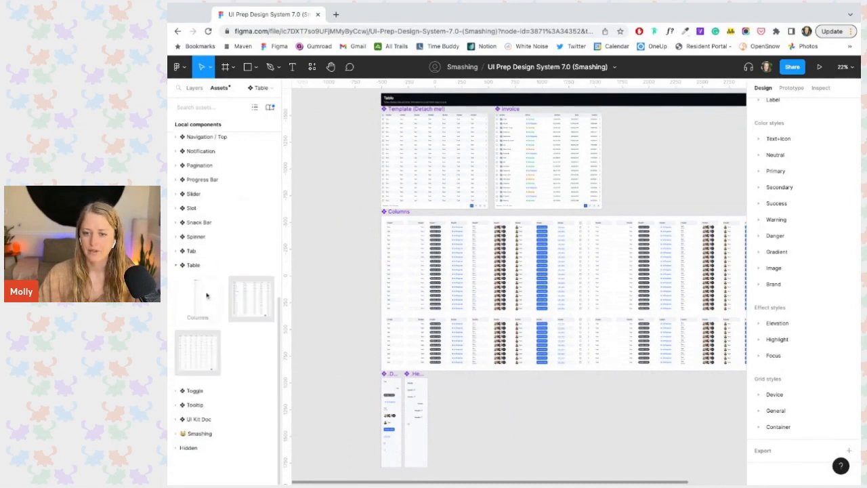
{"action": "left_click_drag", "start_coordinate": [198, 293], "coordinate": [321, 259]}
{"action": "scroll", "coordinate": [407, 271], "scroll_direction": "left", "scroll_amount": 3}
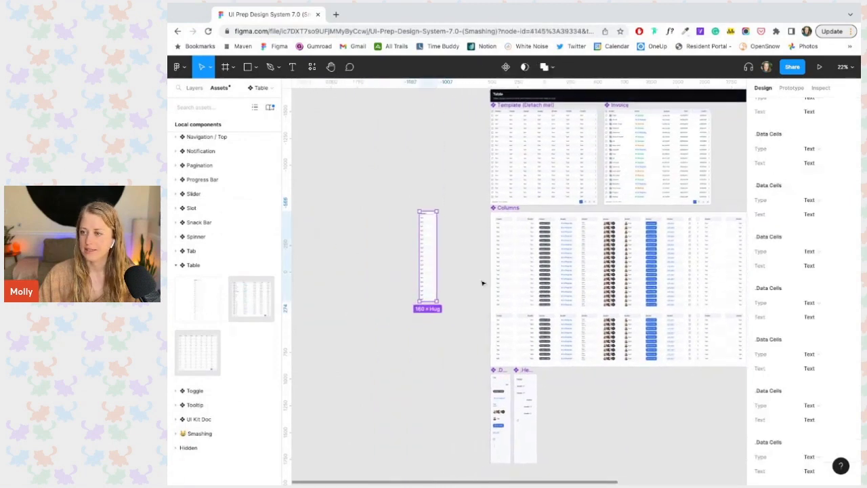
{"action": "left_click_drag", "start_coordinate": [432, 260], "coordinate": [339, 262]}
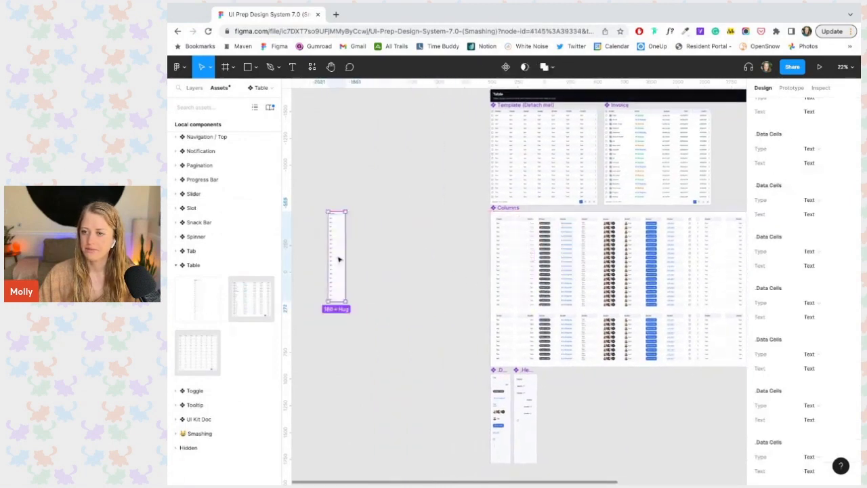
Step: Duplicate the column into seven copies and align their vertical centres
{"action": "scroll", "coordinate": [338, 262], "scroll_direction": "up", "scroll_amount": 3}
{"action": "scroll", "coordinate": [339, 260], "scroll_direction": "left", "scroll_amount": 2}
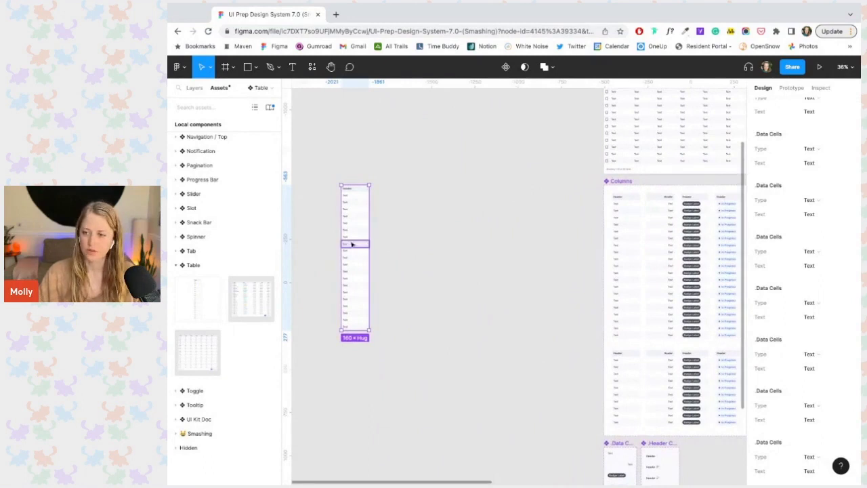
{"action": "key", "text": "ctrl+d"}
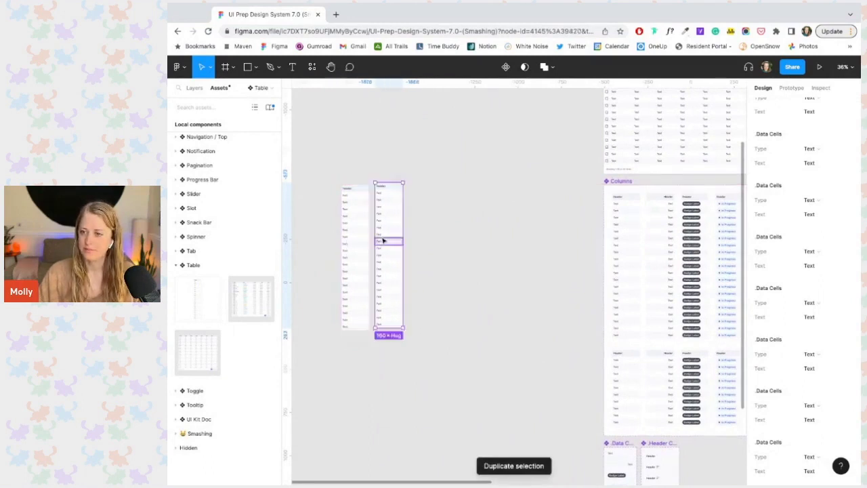
{"action": "key", "text": "ctrl+d"}
{"action": "key", "text": "ctrl+d"}
{"action": "key", "text": "ctrl+d"}
{"action": "key", "text": "ctrl+d"}
{"action": "key", "text": "ctrl+d"}
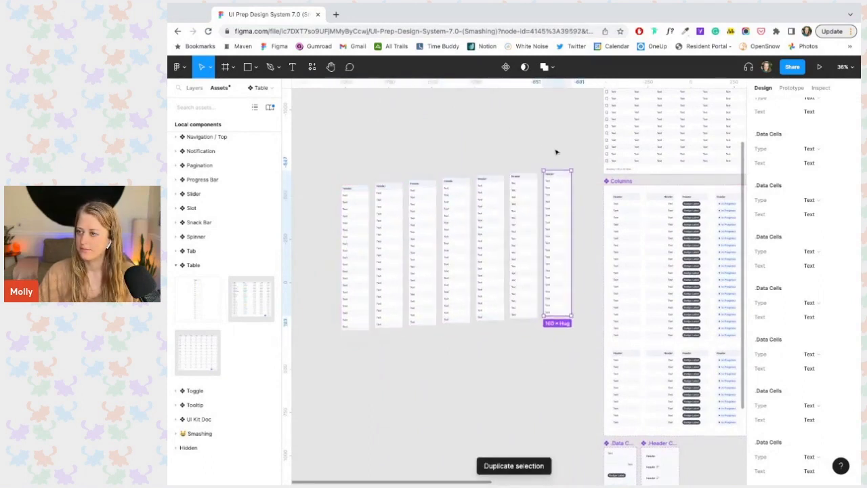
{"action": "left_click_drag", "start_coordinate": [558, 151], "coordinate": [315, 275]}
{"action": "left_click", "coordinate": [819, 105]}
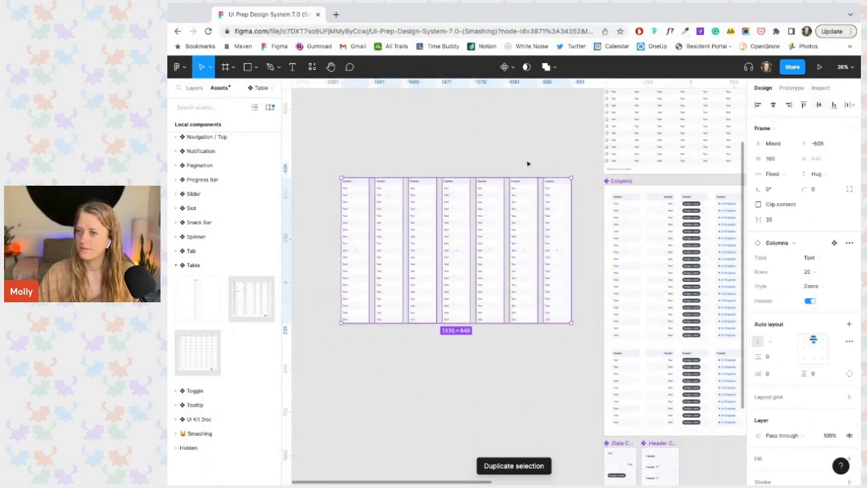
{"action": "scroll", "coordinate": [526, 155], "scroll_direction": "right", "scroll_amount": 2}
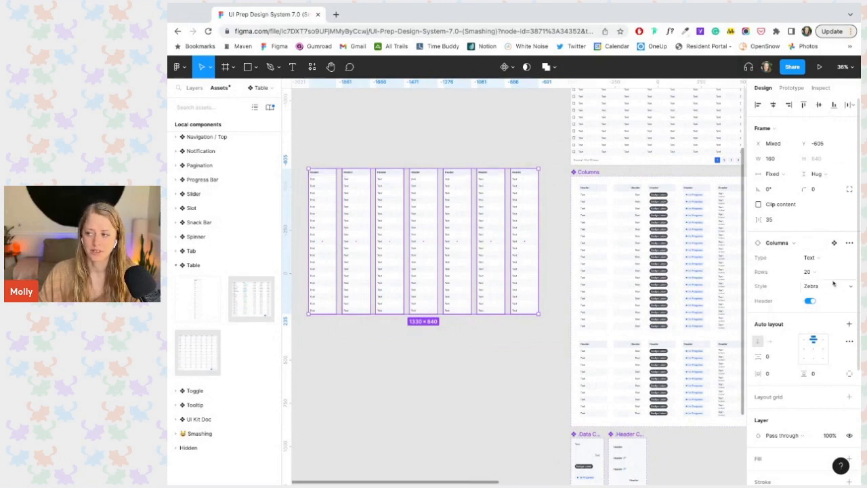
{"action": "left_click", "coordinate": [820, 274]}
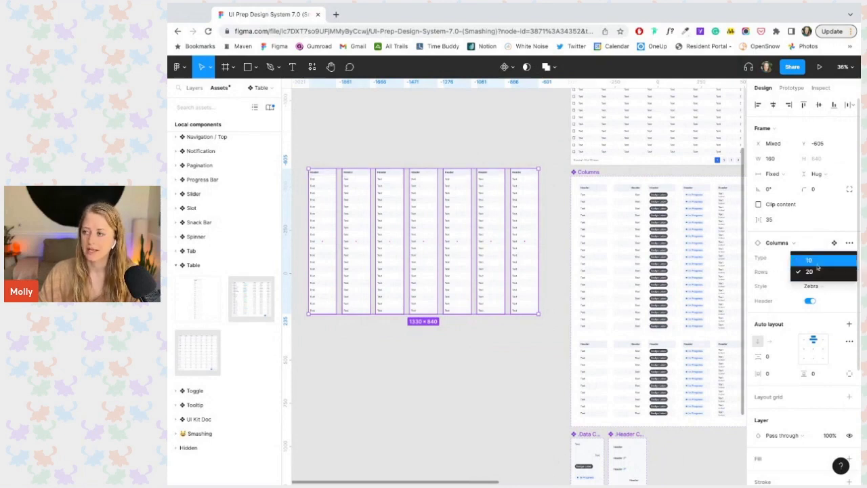
{"action": "left_click", "coordinate": [816, 261]}
{"action": "left_click", "coordinate": [818, 274]}
{"action": "left_click", "coordinate": [813, 283]}
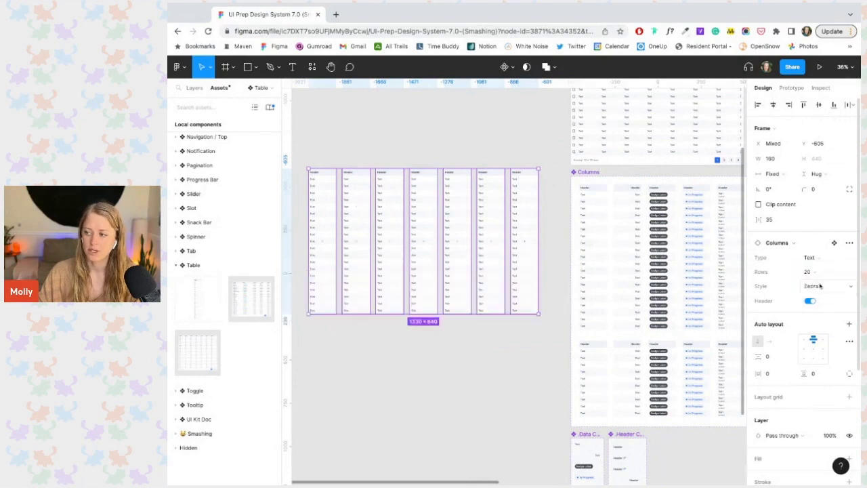
{"action": "left_click", "coordinate": [814, 286]}
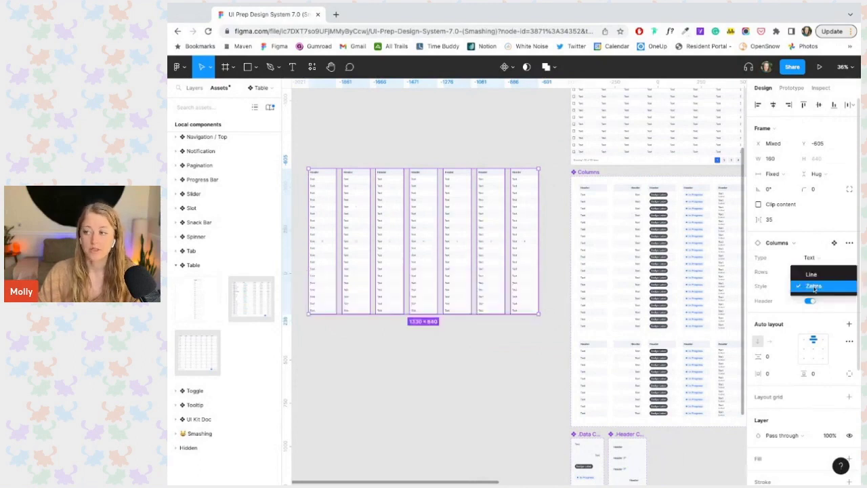
{"action": "left_click", "coordinate": [812, 275]}
{"action": "left_click", "coordinate": [820, 287]}
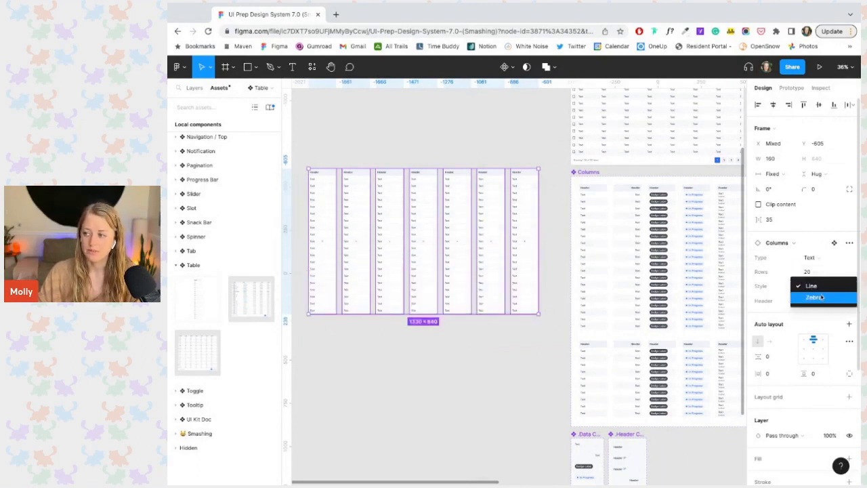
{"action": "left_click", "coordinate": [821, 297]}
{"action": "left_click", "coordinate": [811, 302]}
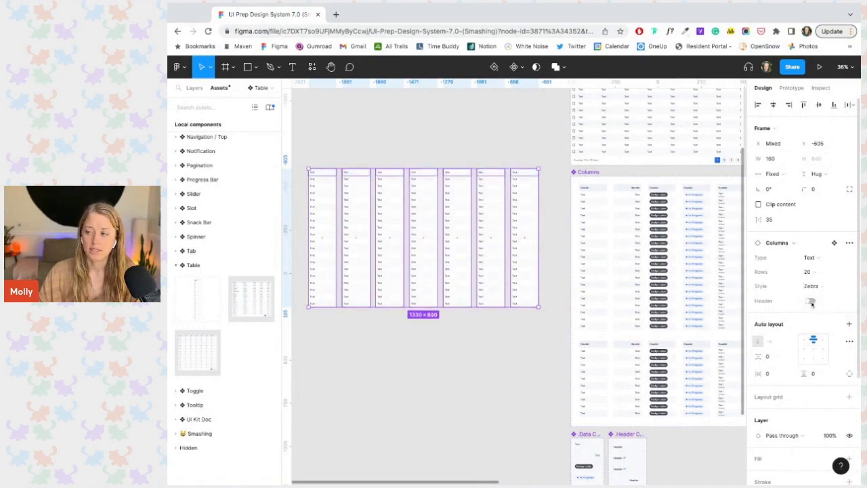
{"action": "left_click", "coordinate": [811, 302]}
{"action": "left_click", "coordinate": [815, 258]}
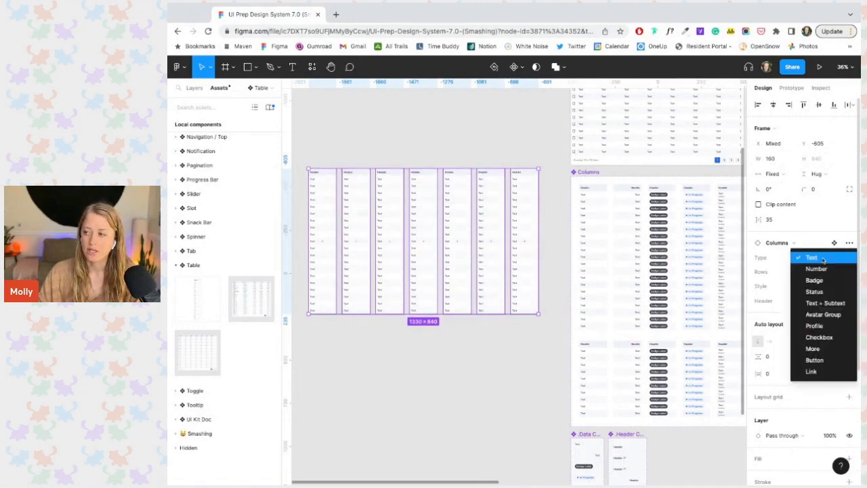
{"action": "left_click", "coordinate": [820, 279]}
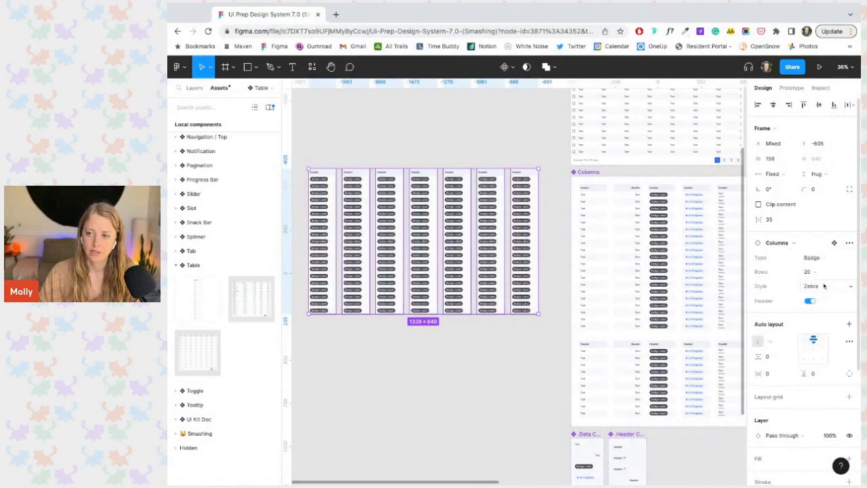
{"action": "left_click", "coordinate": [822, 264]}
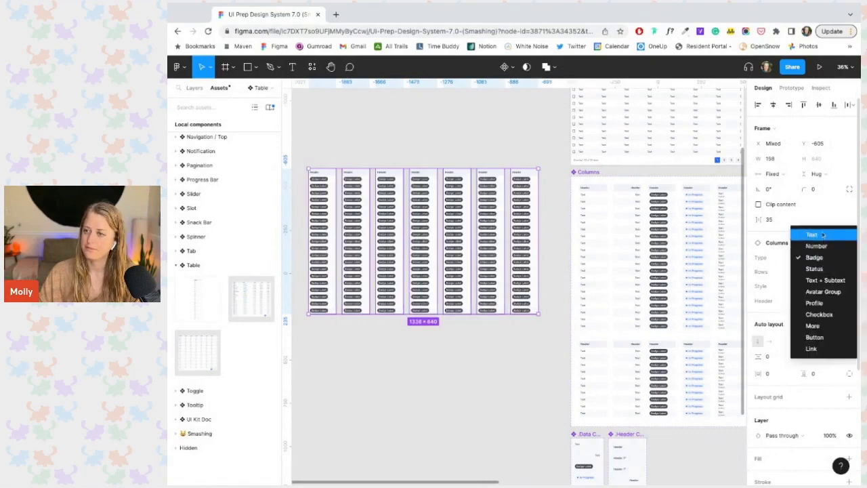
{"action": "left_click", "coordinate": [822, 234]}
Step: Set the first column's Type to checkboxes and the last column's Type to More
{"action": "left_click", "coordinate": [426, 149]}
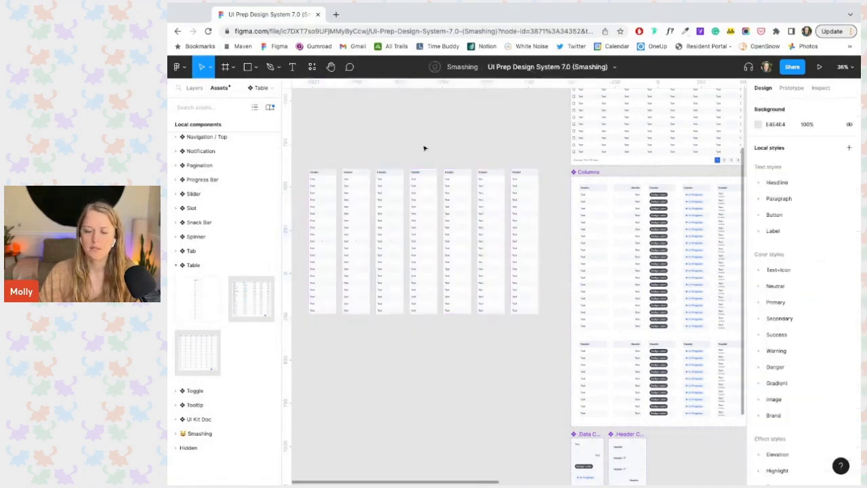
{"action": "left_click", "coordinate": [331, 182]}
{"action": "left_click", "coordinate": [817, 244]}
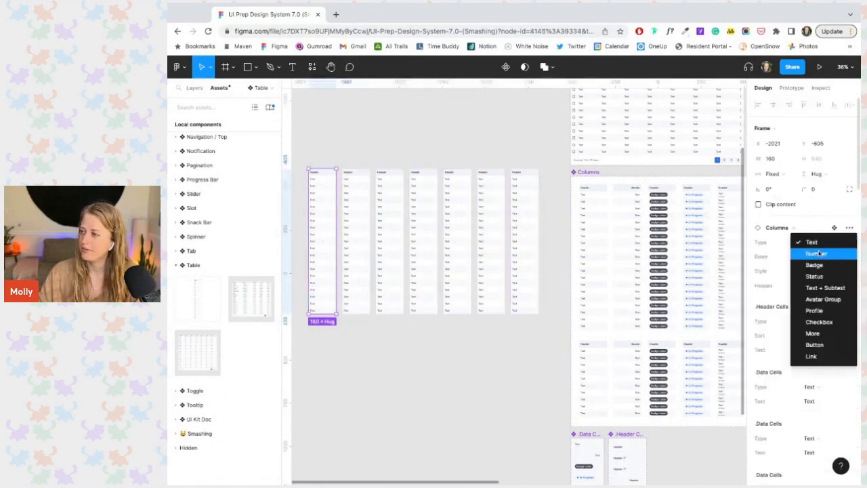
{"action": "left_click", "coordinate": [825, 325]}
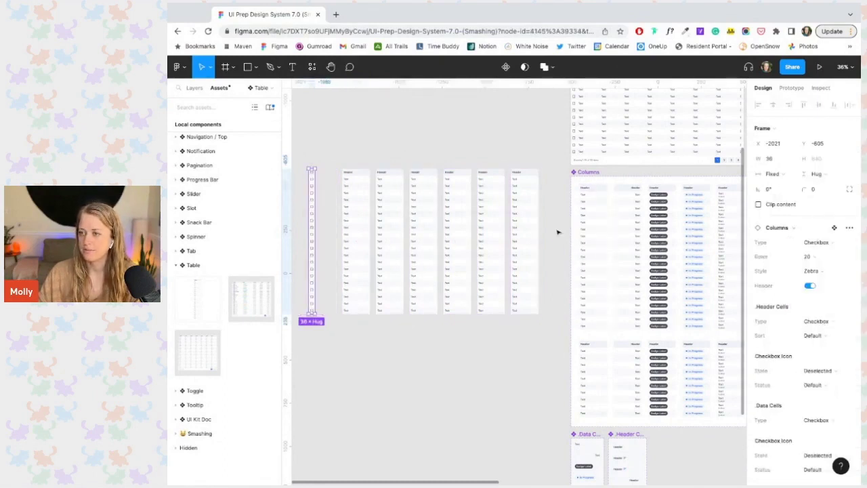
{"action": "left_click", "coordinate": [535, 216]}
{"action": "left_click", "coordinate": [825, 243]}
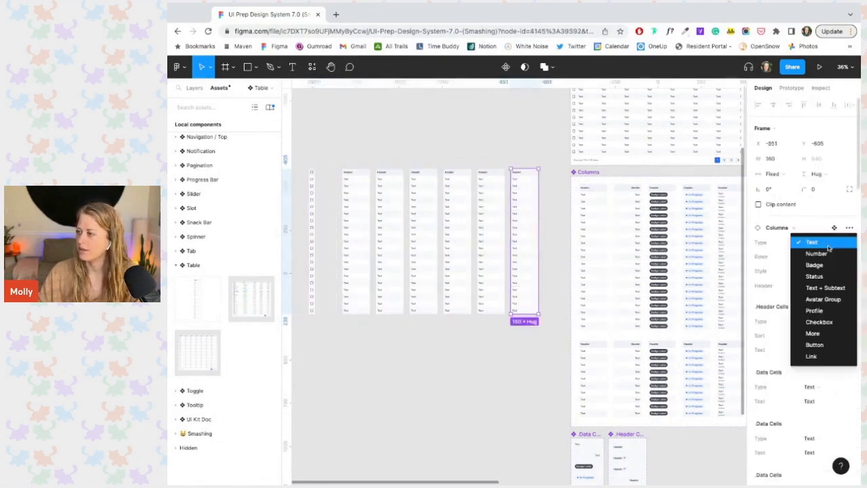
{"action": "left_click", "coordinate": [813, 333]}
Step: Change one column to Profile avatars and the third column to Status badges
{"action": "left_click", "coordinate": [363, 232]}
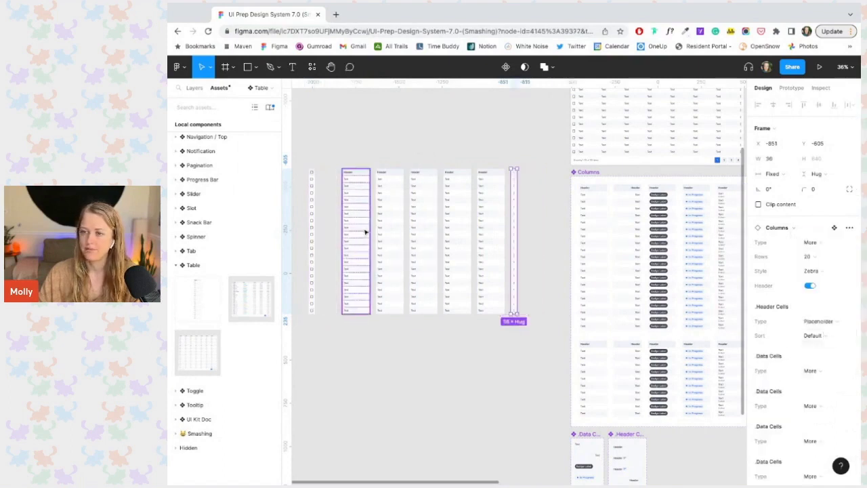
{"action": "left_click", "coordinate": [818, 245]}
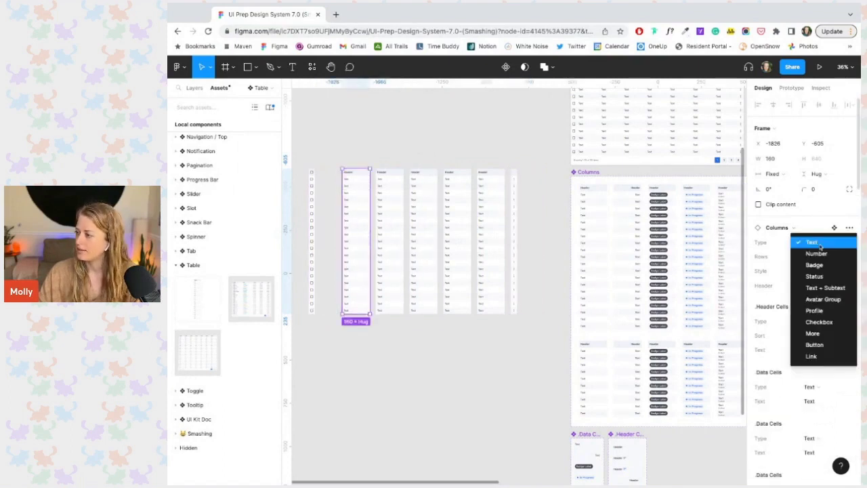
{"action": "left_click", "coordinate": [824, 313]}
{"action": "left_click", "coordinate": [429, 201]}
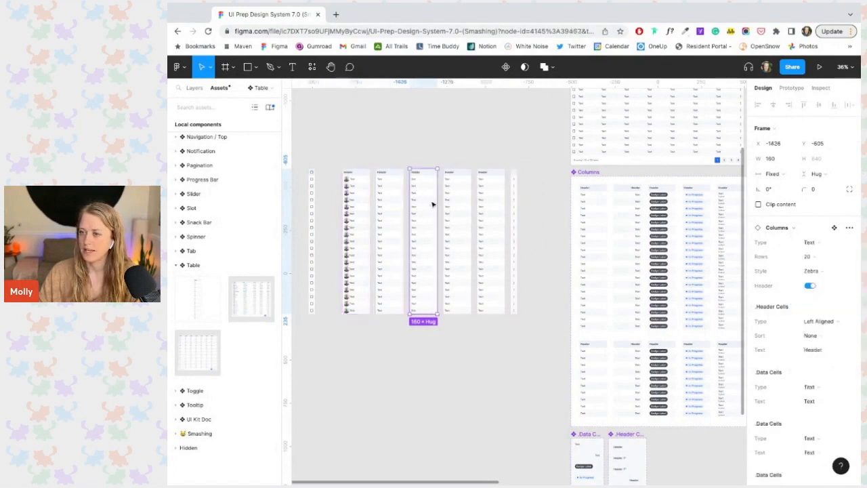
{"action": "left_click", "coordinate": [819, 246]}
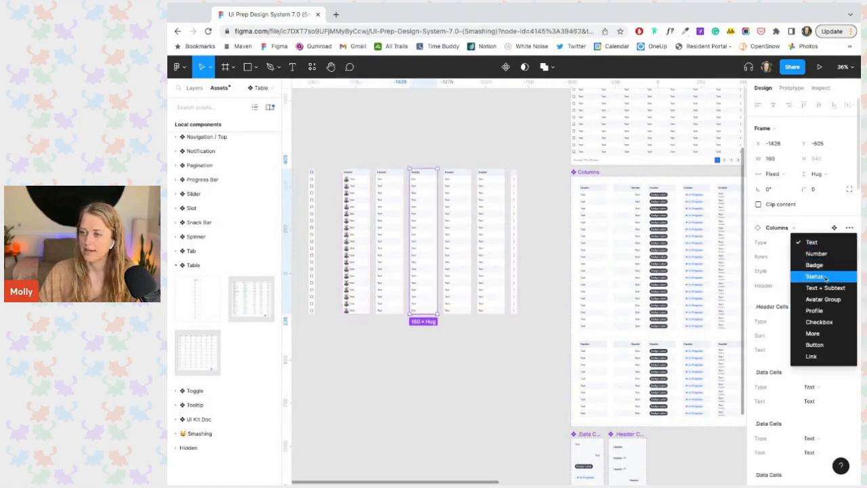
{"action": "left_click", "coordinate": [825, 276]}
{"action": "left_click", "coordinate": [487, 139]}
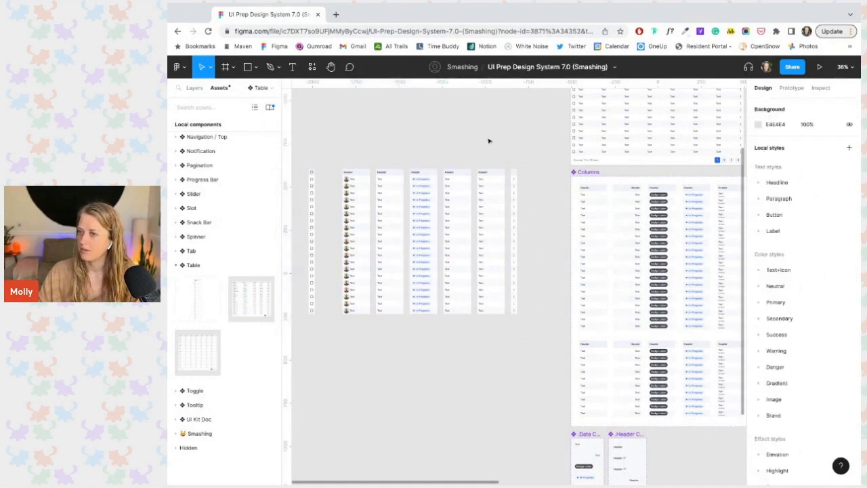
Step: Turn on the header sort icon for the Status column
{"action": "scroll", "coordinate": [488, 140], "scroll_direction": "up", "scroll_amount": 3}
{"action": "scroll", "coordinate": [487, 140], "scroll_direction": "up", "scroll_amount": 5}
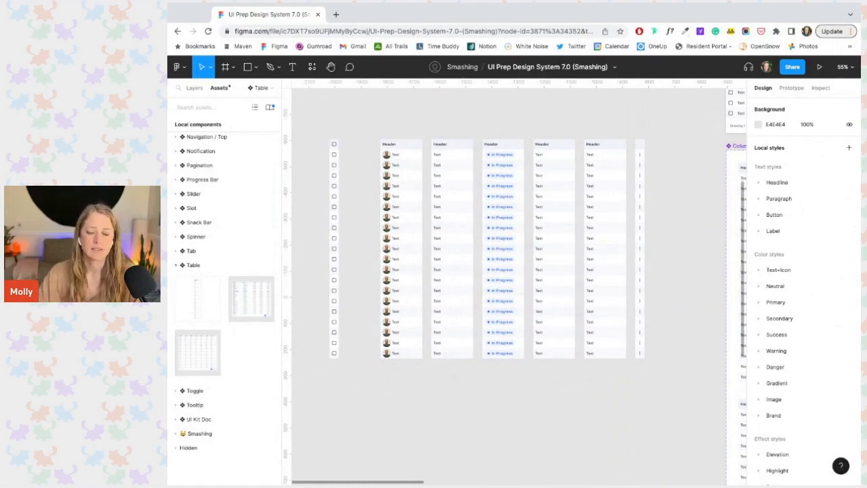
{"action": "left_click", "coordinate": [510, 175]}
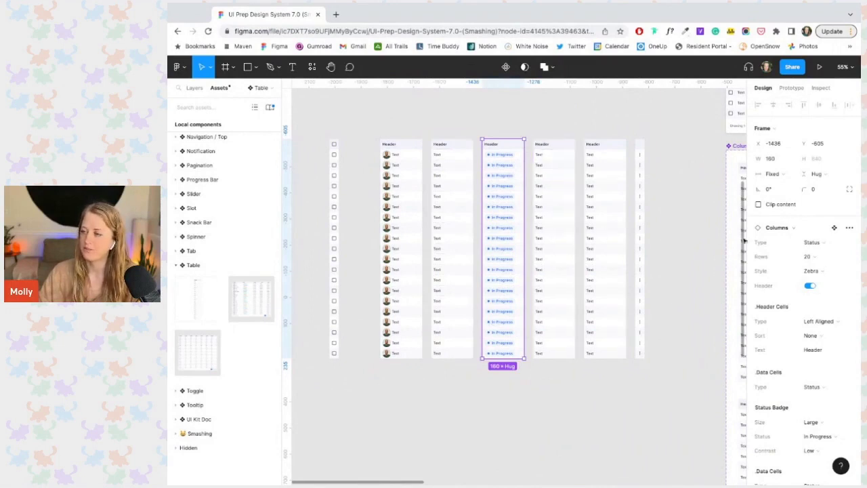
{"action": "scroll", "coordinate": [819, 304], "scroll_direction": "down", "scroll_amount": 2}
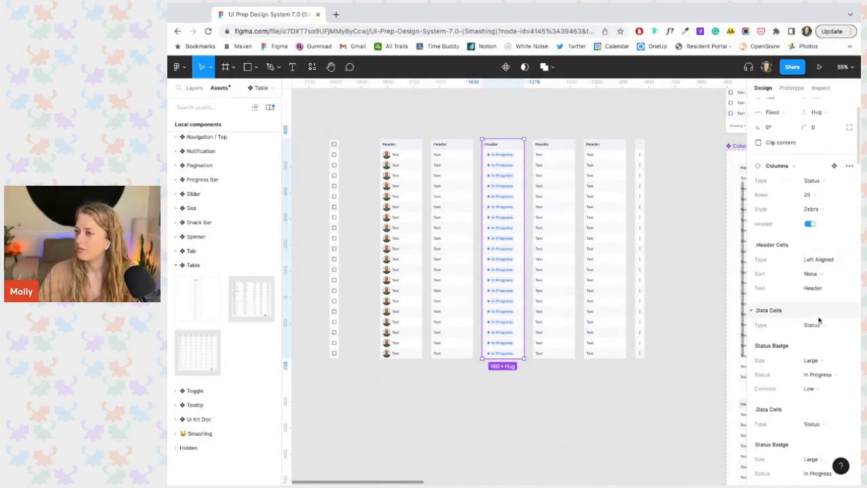
{"action": "left_click", "coordinate": [842, 278]}
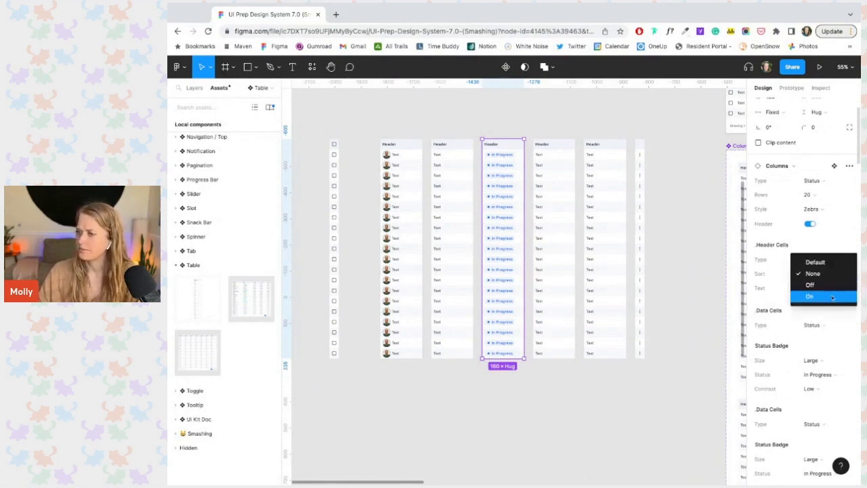
{"action": "left_click", "coordinate": [832, 298]}
Step: Set the first three status badges to Error, Complete and Success
{"action": "scroll", "coordinate": [830, 292], "scroll_direction": "down", "scroll_amount": 5}
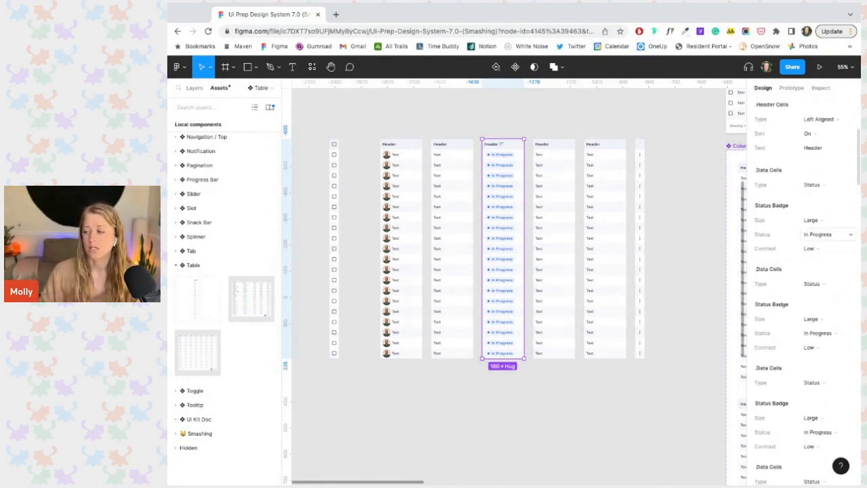
{"action": "left_click", "coordinate": [845, 236]}
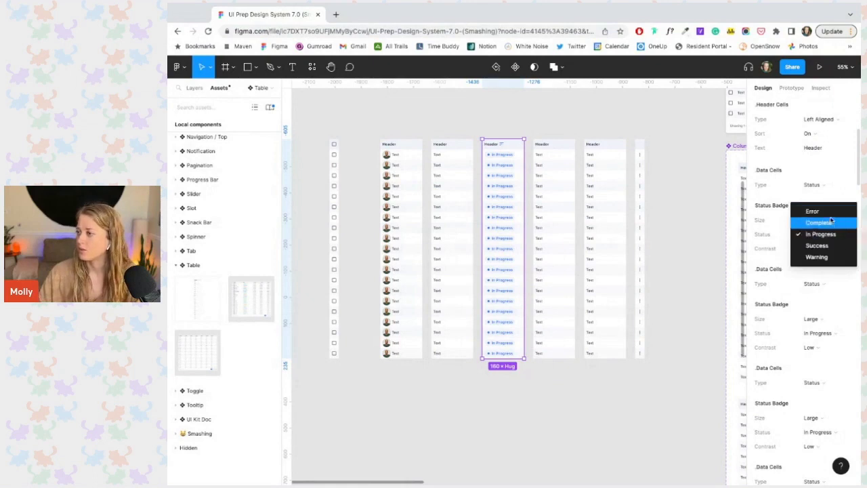
{"action": "left_click", "coordinate": [827, 212]}
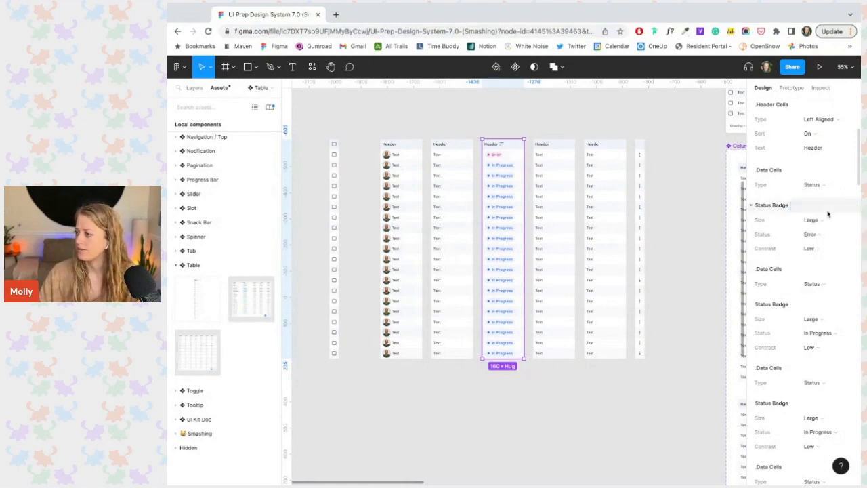
{"action": "left_click", "coordinate": [816, 332]}
{"action": "left_click", "coordinate": [817, 323]}
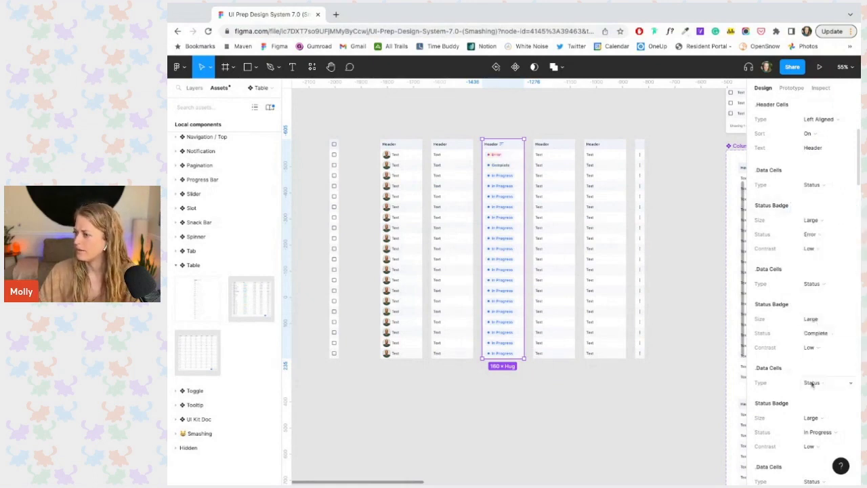
{"action": "left_click", "coordinate": [818, 439]}
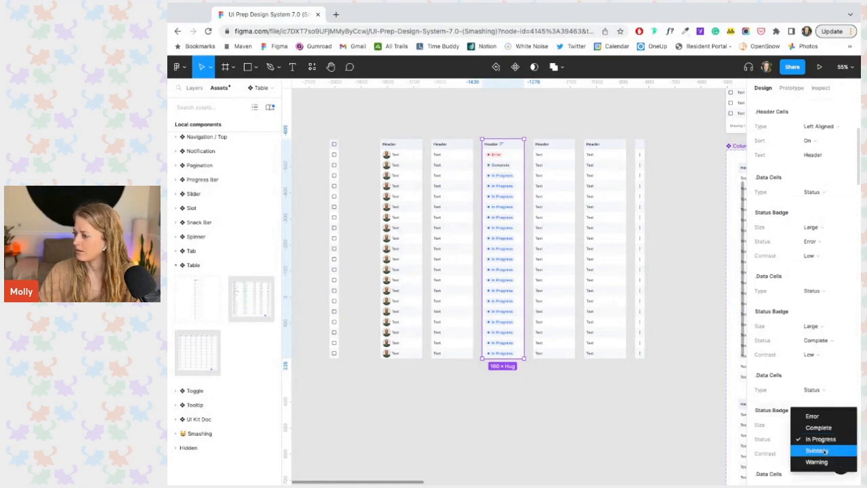
{"action": "left_click", "coordinate": [819, 450]}
{"action": "mouse_move", "coordinate": [677, 377]}
{"action": "left_mouse_down"}
{"action": "mouse_move", "coordinate": [615, 358]}
{"action": "mouse_move", "coordinate": [347, 154]}
{"action": "mouse_move", "coordinate": [681, 379]}
{"action": "left_mouse_up"}
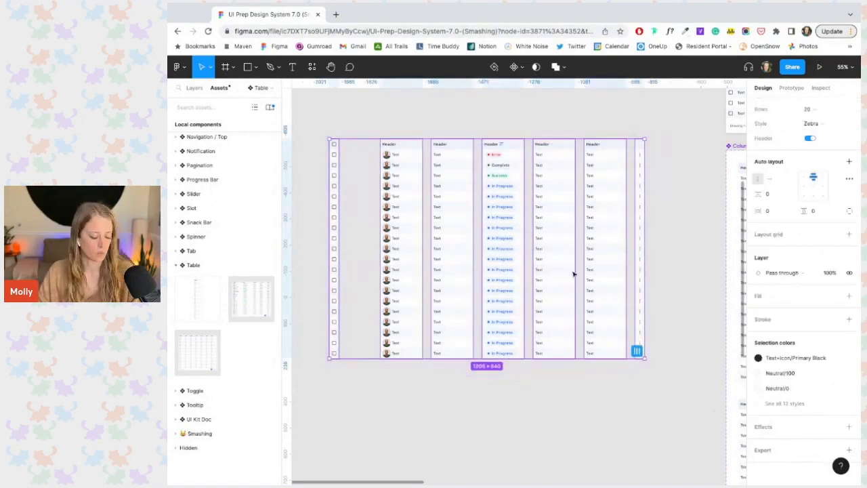
Step: Wrap the seven columns in an auto-layout frame with 0 spacing and nudge it into place
{"action": "key", "text": "shift+a"}
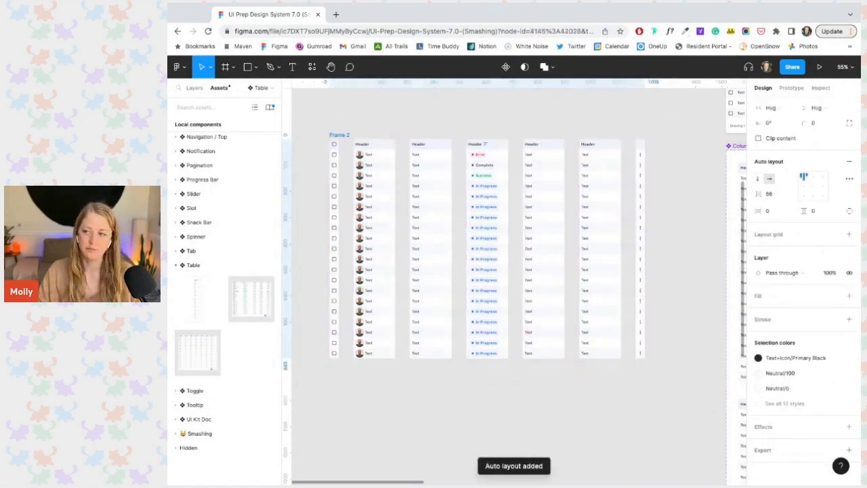
{"action": "left_click", "coordinate": [779, 196]}
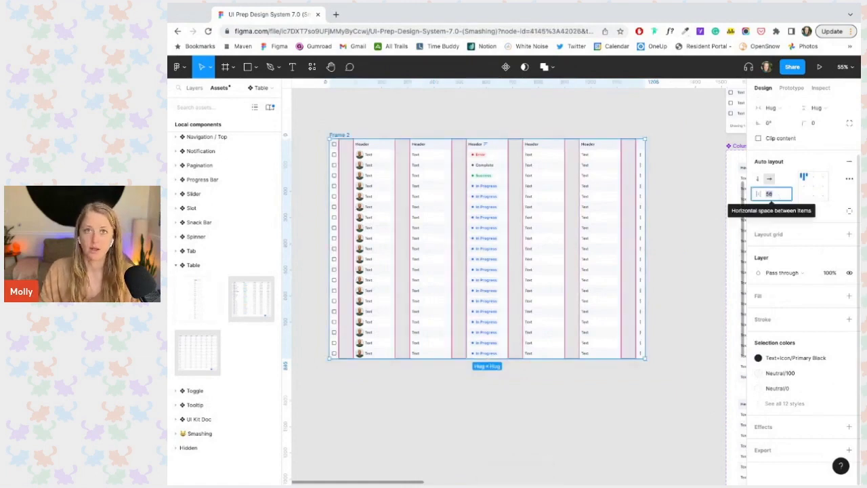
{"action": "type", "text": "0"}
{"action": "key", "text": "Return"}
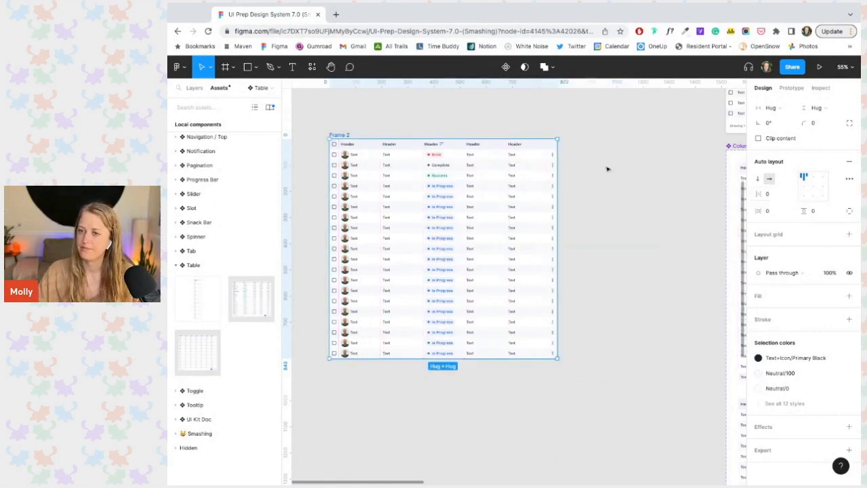
{"action": "mouse_move", "coordinate": [341, 136]}
{"action": "left_mouse_down"}
{"action": "mouse_move", "coordinate": [374, 129]}
{"action": "mouse_move", "coordinate": [338, 135]}
{"action": "left_mouse_up"}
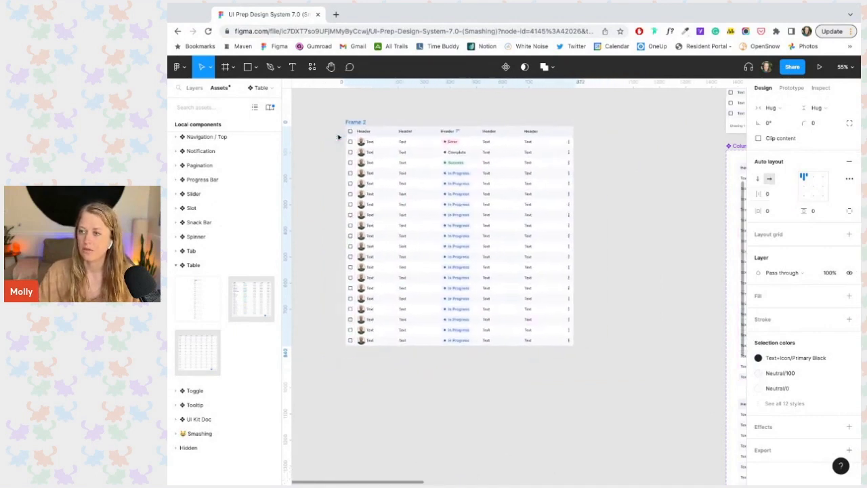
Step: Resize the width of the Profile column
{"action": "left_click", "coordinate": [350, 190]}
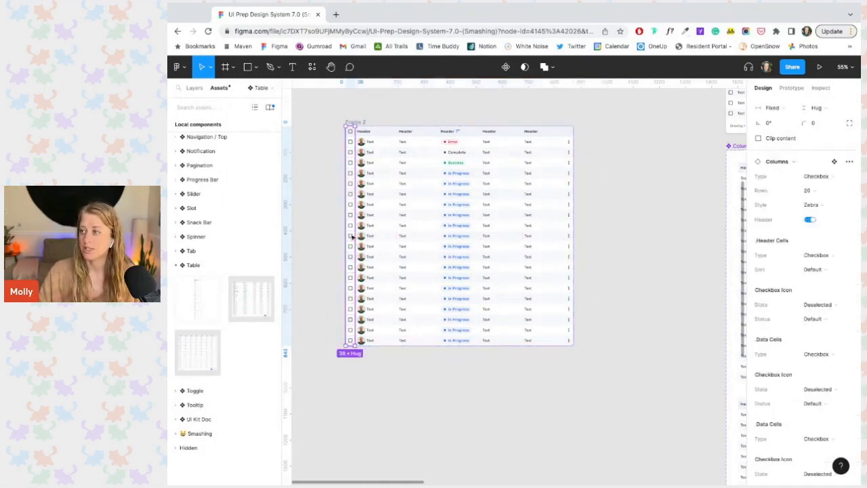
{"action": "scroll", "coordinate": [787, 198], "scroll_direction": "up", "scroll_amount": 2}
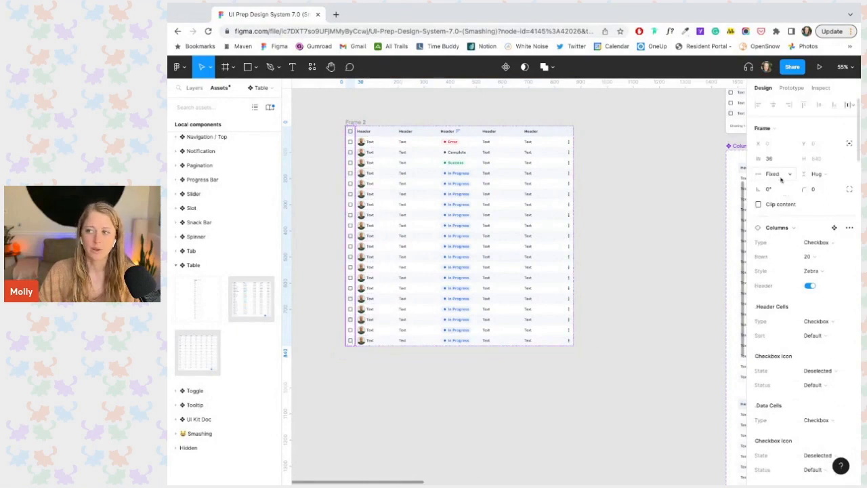
{"action": "left_click", "coordinate": [393, 177]}
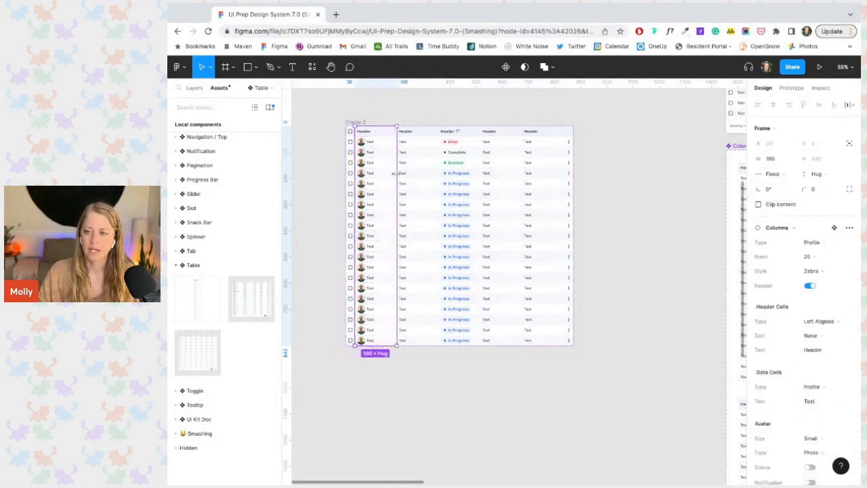
{"action": "left_click_drag", "start_coordinate": [399, 201], "coordinate": [420, 201]}
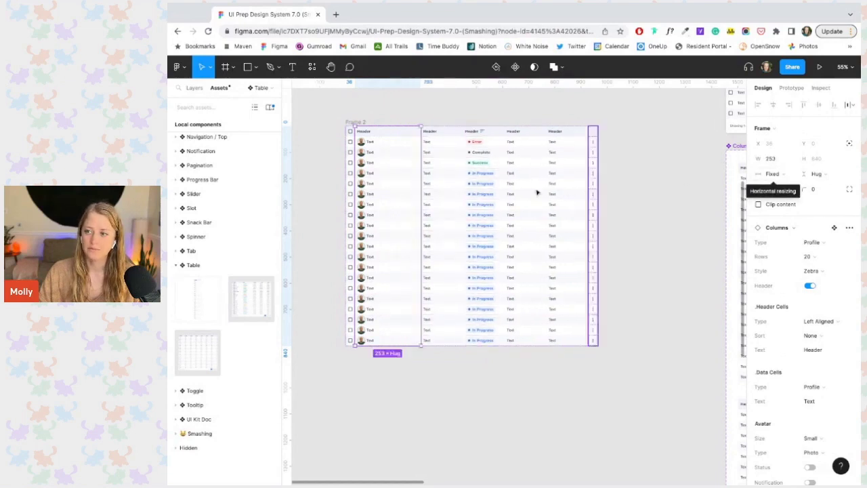
Step: Select columns two to five and set Frame 2's width sizing to Fixed at 965
{"action": "left_click", "coordinate": [433, 195]}
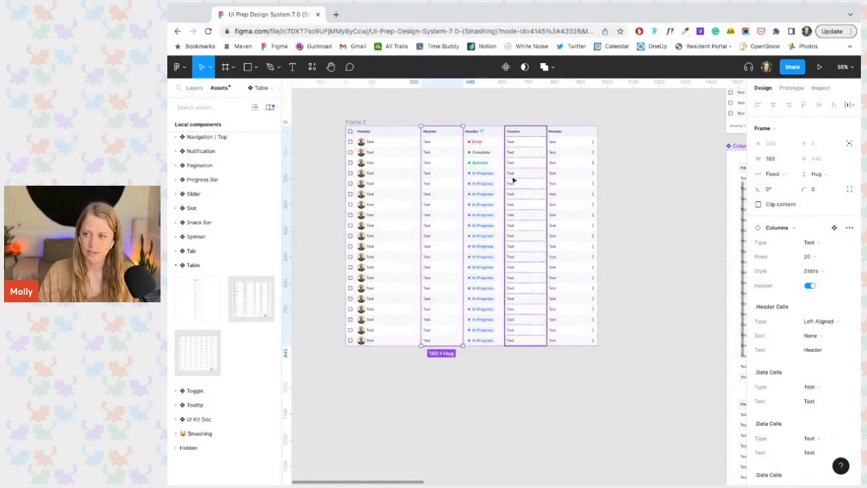
{"action": "left_click", "coordinate": [482, 180], "text": "shift"}
{"action": "left_click", "coordinate": [525, 179], "text": "shift"}
{"action": "left_click", "coordinate": [572, 178], "text": "shift"}
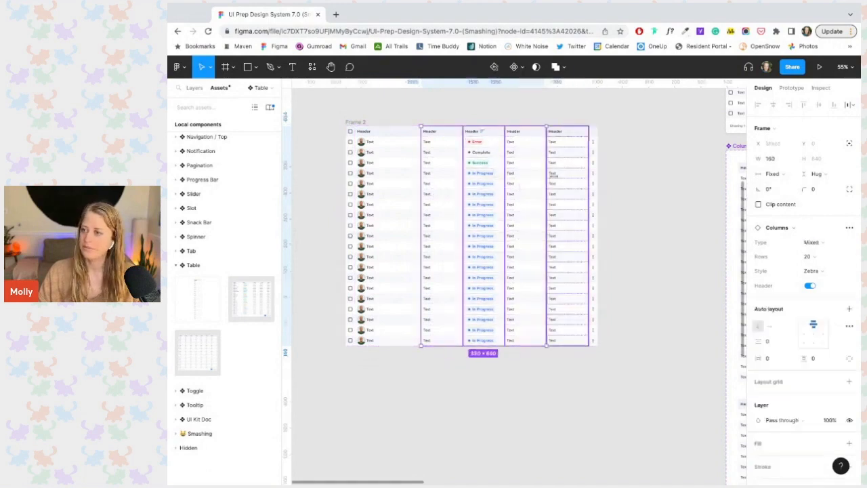
{"action": "left_click", "coordinate": [777, 174]}
{"action": "left_click", "coordinate": [789, 173]}
{"action": "left_click", "coordinate": [638, 193]}
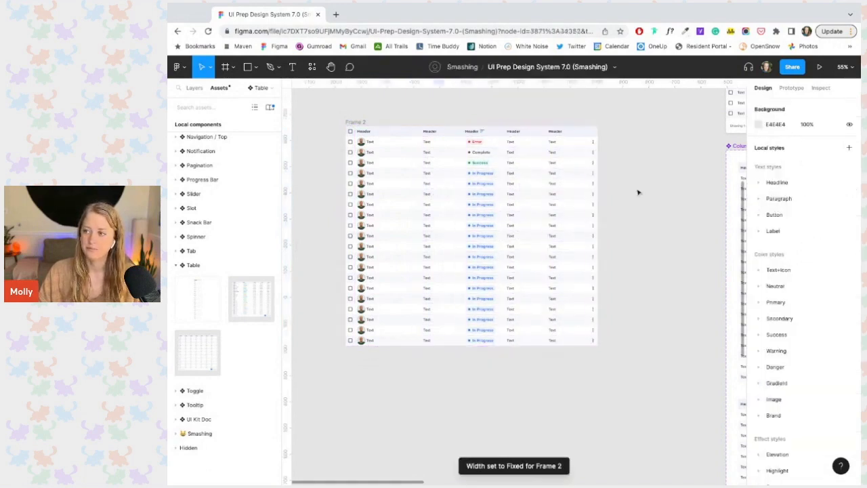
{"action": "scroll", "coordinate": [638, 193], "scroll_direction": "down", "scroll_amount": 3}
{"action": "scroll", "coordinate": [632, 190], "scroll_direction": "right", "scroll_amount": 2}
Step: Widen Frame 2 and try moving the Status column right, then back to third place
{"action": "left_click", "coordinate": [448, 155]}
{"action": "scroll", "coordinate": [436, 164], "scroll_direction": "right", "scroll_amount": 2}
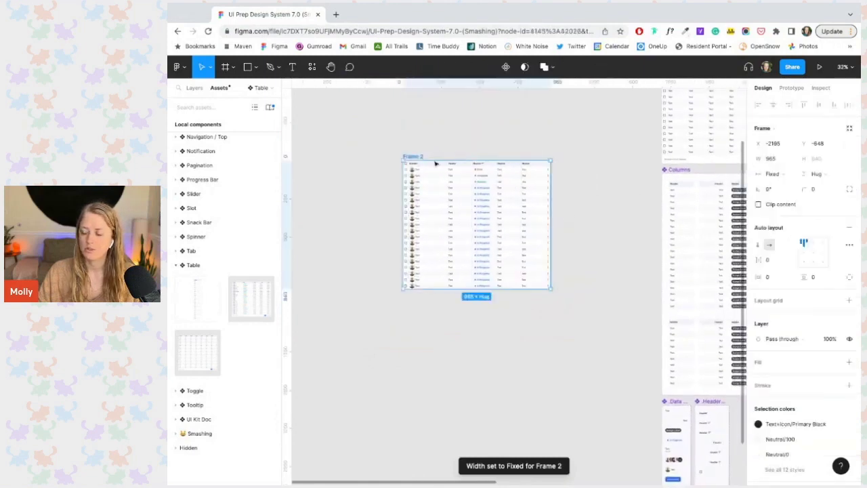
{"action": "mouse_move", "coordinate": [552, 208]}
{"action": "left_mouse_down"}
{"action": "mouse_move", "coordinate": [633, 209]}
{"action": "mouse_move", "coordinate": [534, 209]}
{"action": "mouse_move", "coordinate": [622, 208]}
{"action": "mouse_move", "coordinate": [556, 209]}
{"action": "left_mouse_up"}
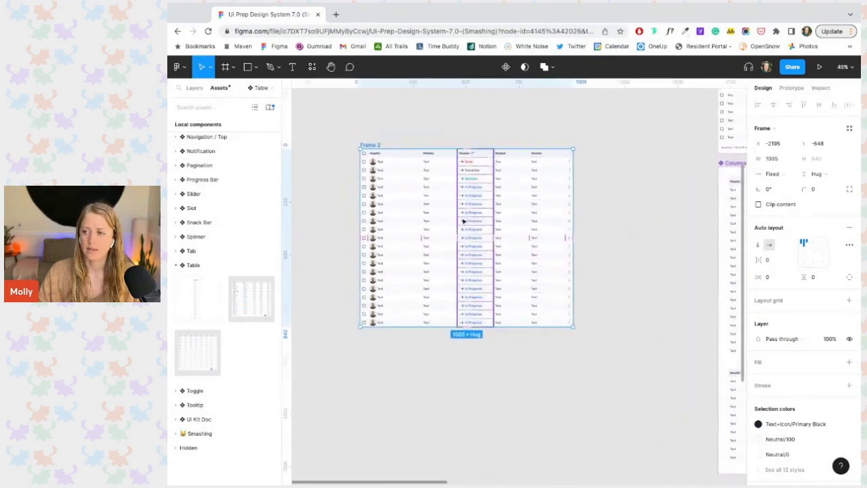
{"action": "left_click", "coordinate": [471, 225]}
{"action": "key", "text": "Right"}
{"action": "key", "text": "Right"}
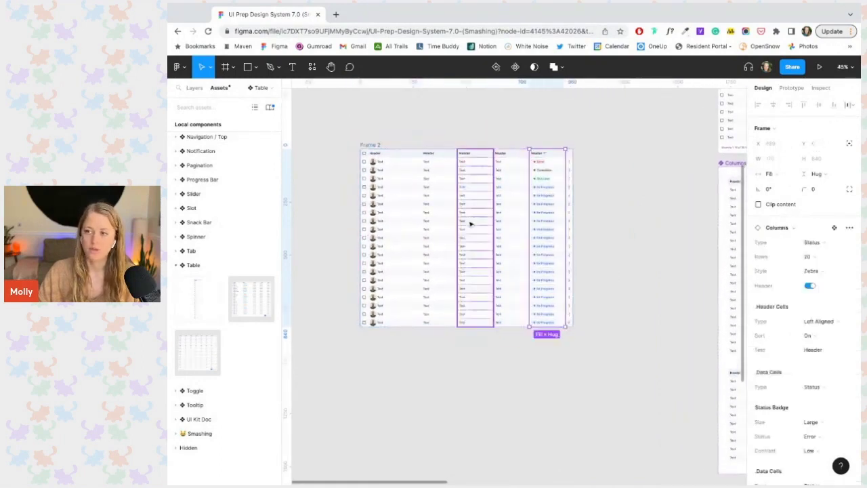
{"action": "key", "text": "Left"}
{"action": "key", "text": "Left"}
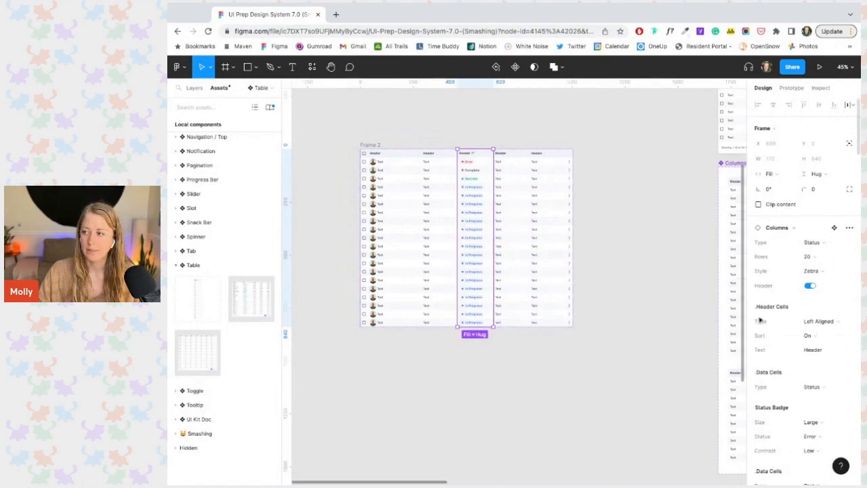
{"action": "left_click", "coordinate": [637, 205]}
Step: Give the narrow columns fixed widths, one text column at 130, so Frame 2 spans 1005
{"action": "left_click", "coordinate": [397, 197]}
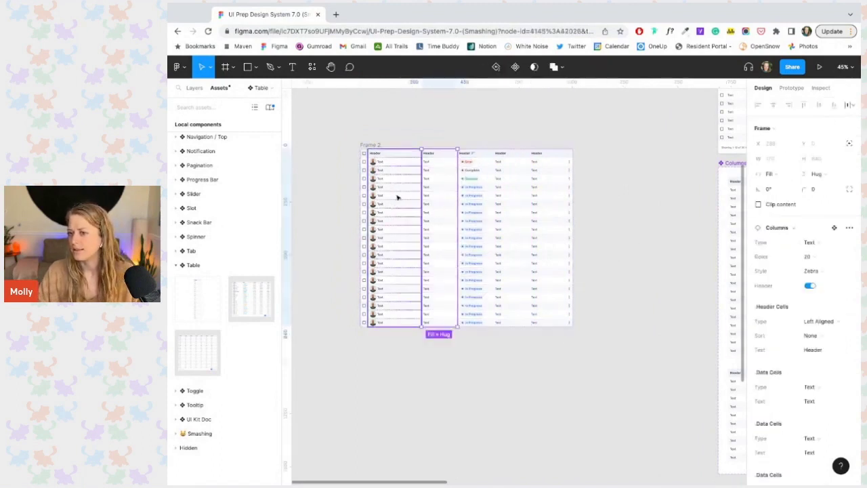
{"action": "left_click", "coordinate": [443, 199]}
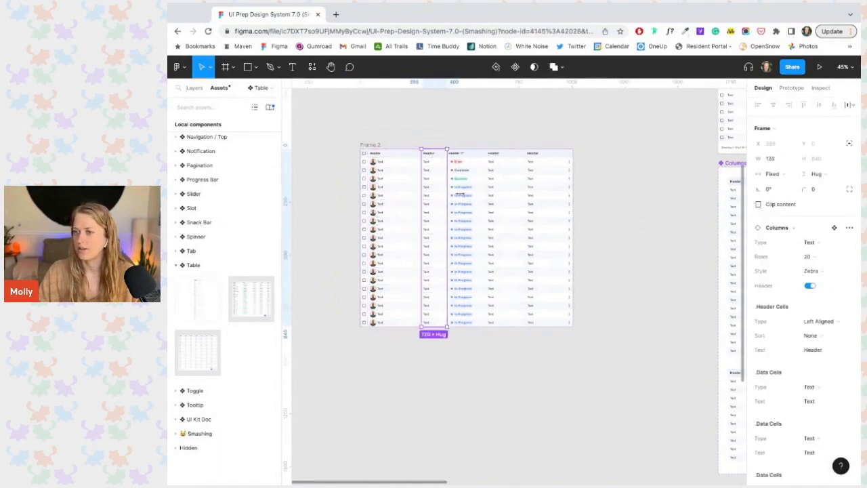
{"action": "left_click", "coordinate": [509, 192]}
{"action": "mouse_move", "coordinate": [522, 187]}
{"action": "left_mouse_down"}
{"action": "mouse_move", "coordinate": [514, 187]}
{"action": "mouse_move", "coordinate": [523, 188]}
{"action": "left_mouse_up"}
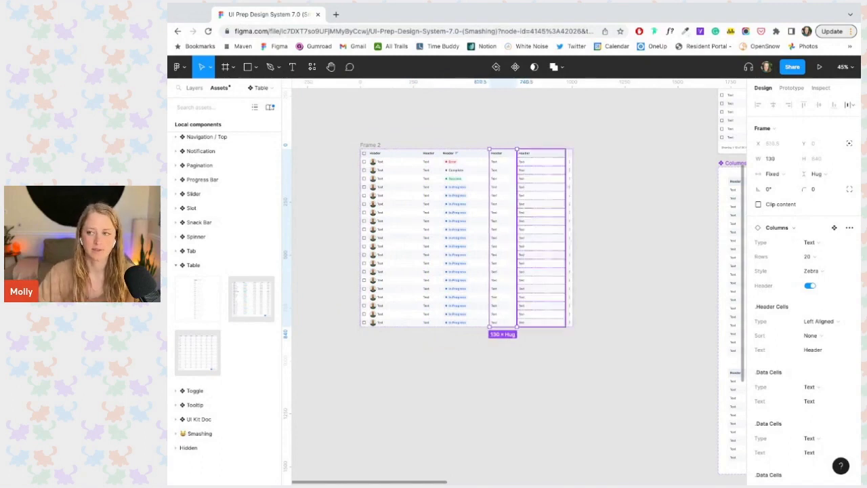
{"action": "left_click", "coordinate": [503, 116]}
{"action": "left_click", "coordinate": [381, 143]}
{"action": "key", "text": "ctrl+z"}
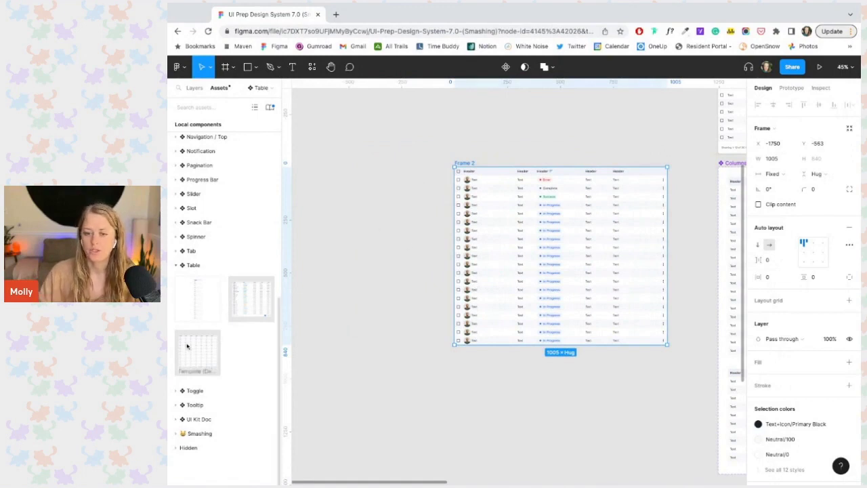
Step: Place a Template (Detach me!) table instance on the canvas left of Frame 2
{"action": "left_click_drag", "start_coordinate": [187, 346], "coordinate": [376, 267]}
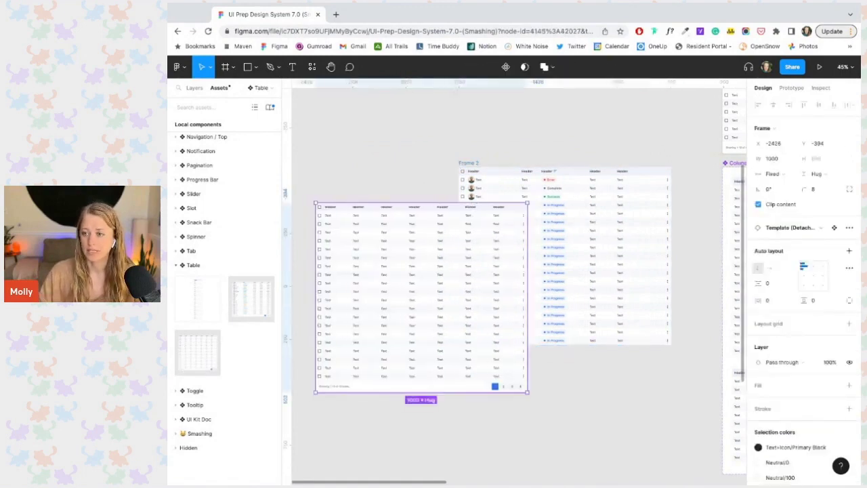
{"action": "scroll", "coordinate": [576, 266], "scroll_direction": "left", "scroll_amount": 3}
{"action": "right_click", "coordinate": [594, 273]}
{"action": "key", "text": "Escape"}
{"action": "key", "text": "Escape"}
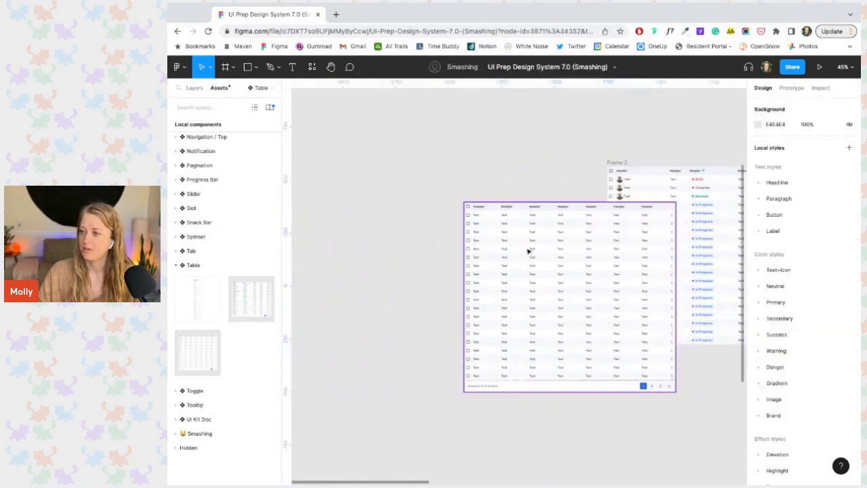
{"action": "key", "text": "ctrl+z"}
{"action": "key", "text": "ctrl+z"}
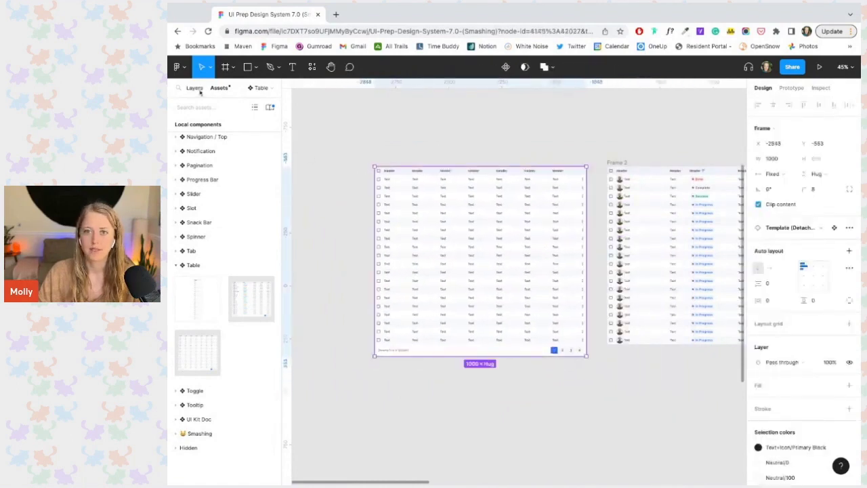
Step: Show the Layers list and shrink the pages list to reveal more layers
{"action": "left_click", "coordinate": [194, 89]}
{"action": "scroll", "coordinate": [210, 376], "scroll_direction": "down", "scroll_amount": 5}
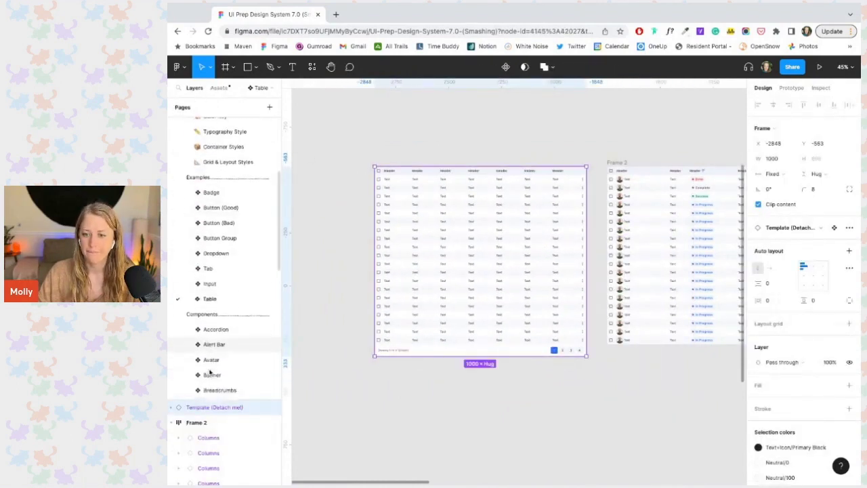
{"action": "left_click_drag", "start_coordinate": [210, 402], "coordinate": [210, 269]}
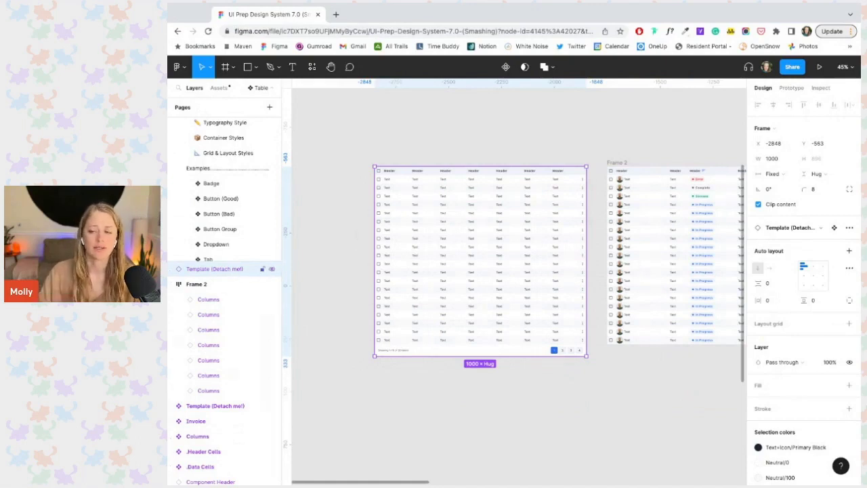
{"action": "right_click", "coordinate": [497, 237]}
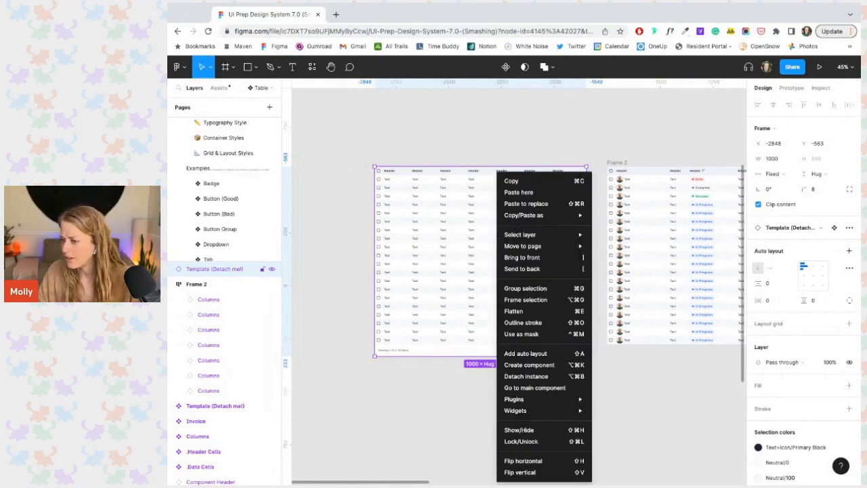
Step: Detach the template table, then inspect its columns and the pagination Button
{"action": "left_click", "coordinate": [534, 376]}
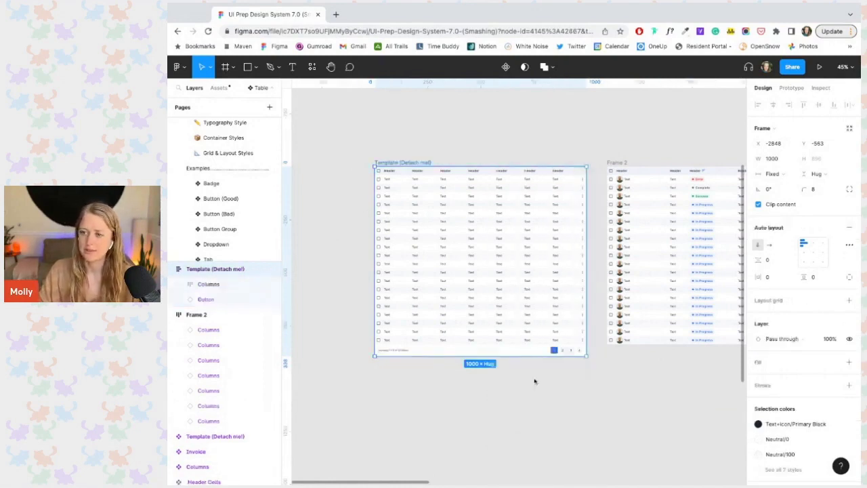
{"action": "left_click", "coordinate": [344, 196]}
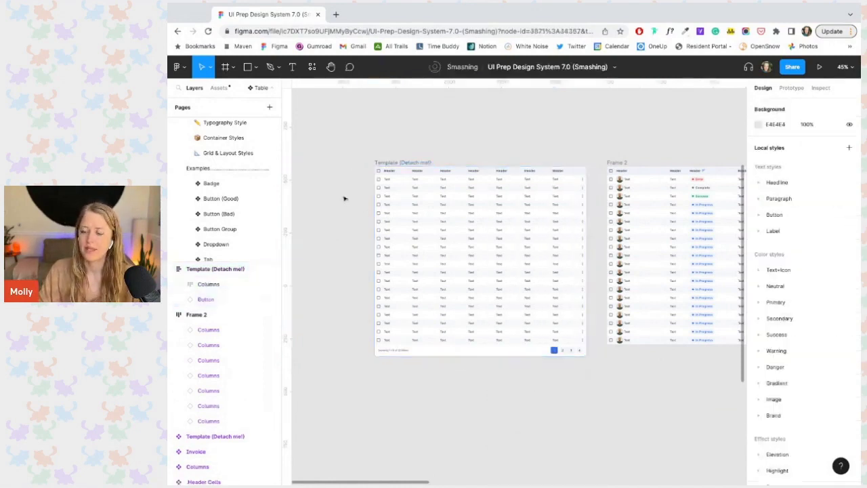
{"action": "double_click", "coordinate": [406, 207]}
{"action": "left_click", "coordinate": [428, 214]}
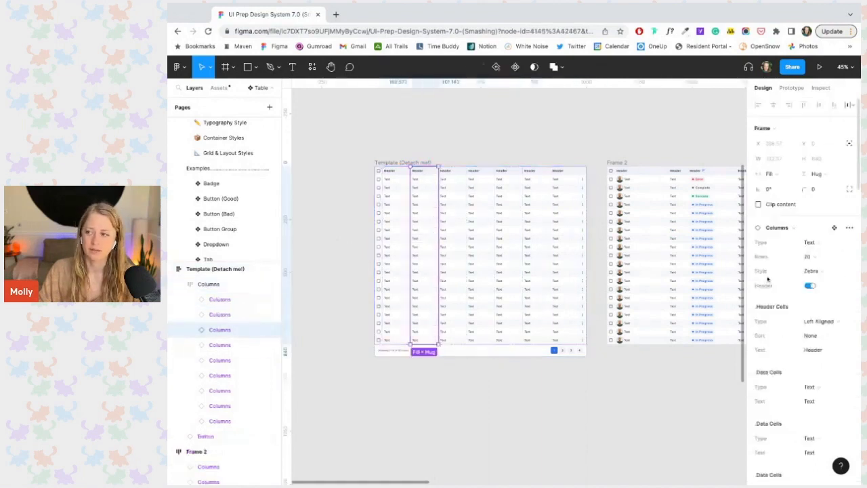
{"action": "left_click", "coordinate": [532, 248]}
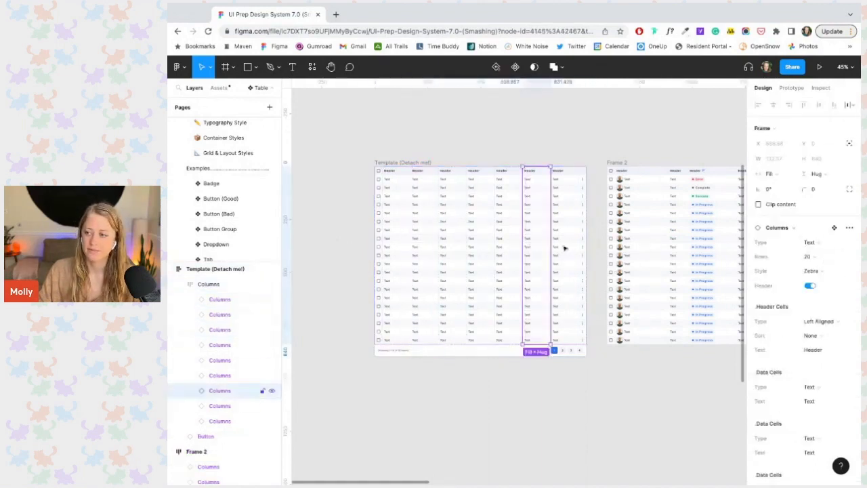
{"action": "left_click", "coordinate": [574, 248]}
{"action": "left_click", "coordinate": [434, 351]}
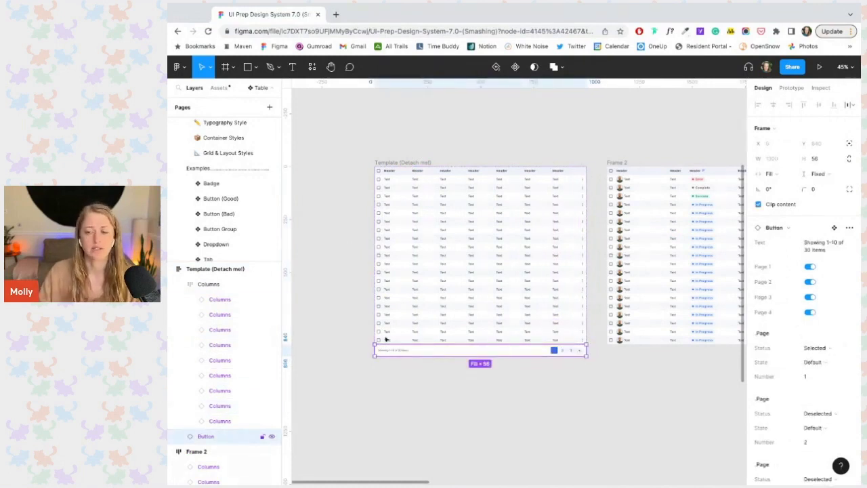
{"action": "left_click", "coordinate": [354, 303]}
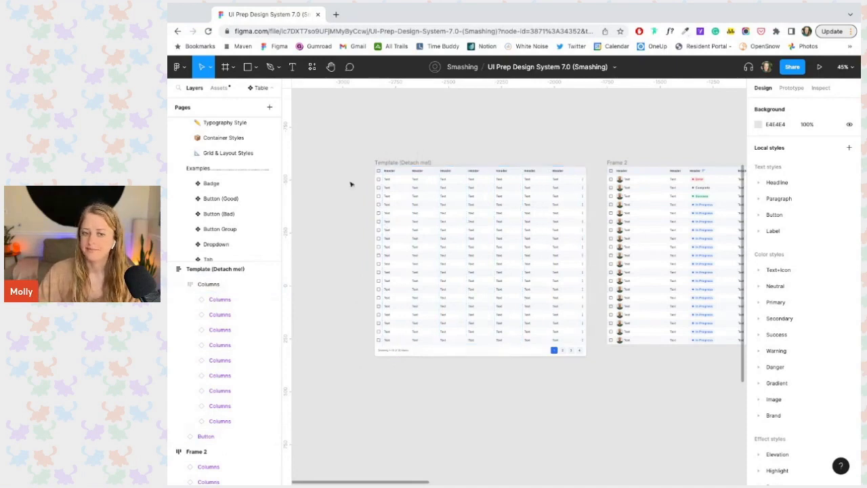
Step: Go to the Smashing page, showing the Designing For Designers slide
{"action": "left_click", "coordinate": [380, 195]}
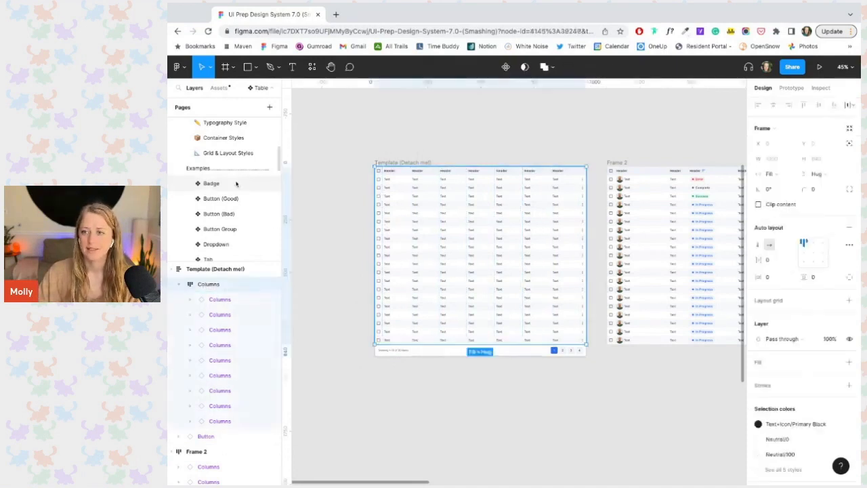
{"action": "left_click", "coordinate": [211, 183]}
{"action": "left_click", "coordinate": [215, 137]}
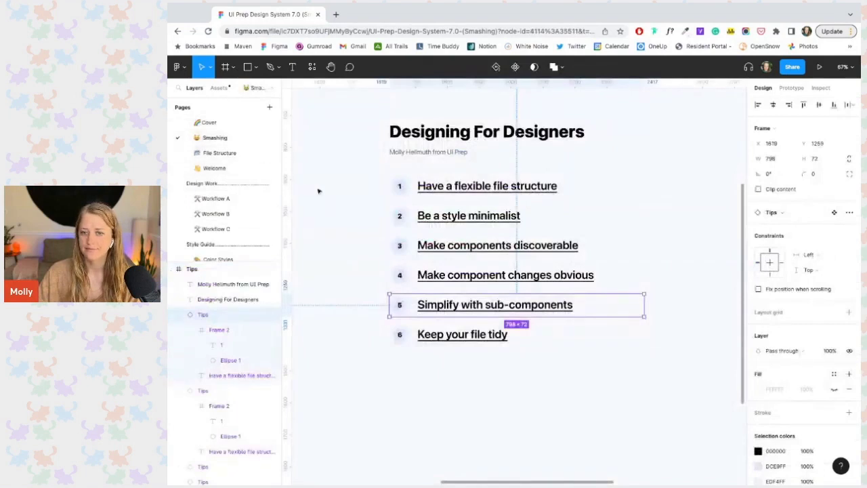